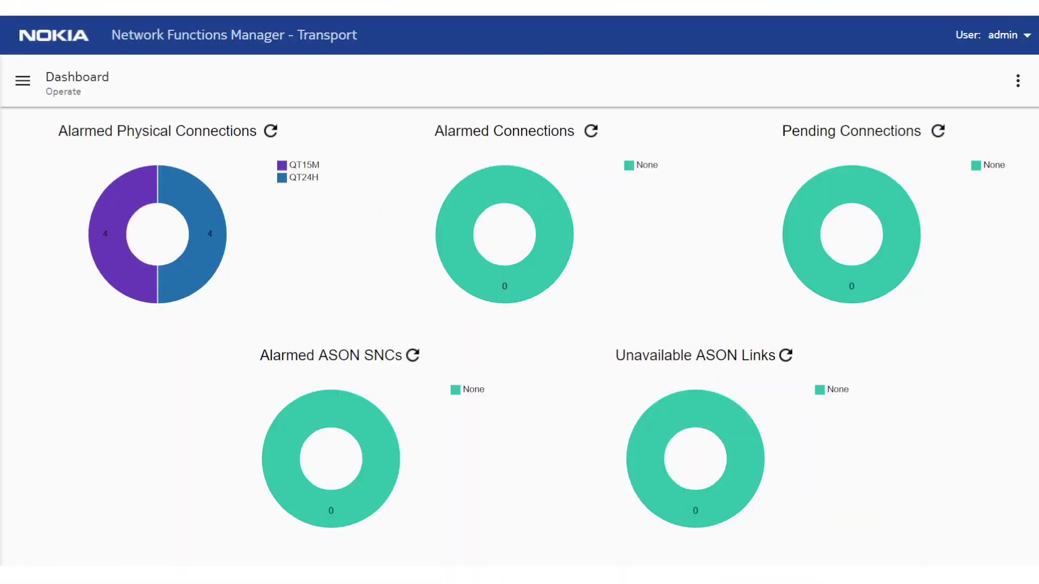
- Go to Ethernet Service Manager's Network Configuration page listing the Best Practices LAG templates
{"action": "left_click", "coordinate": [23, 82]}
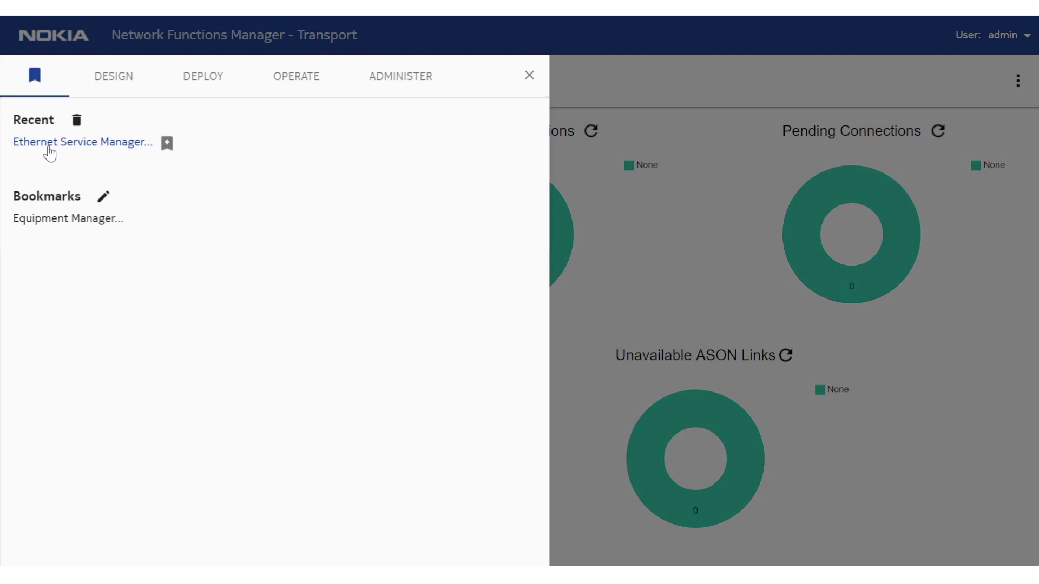
{"action": "left_click", "coordinate": [49, 146]}
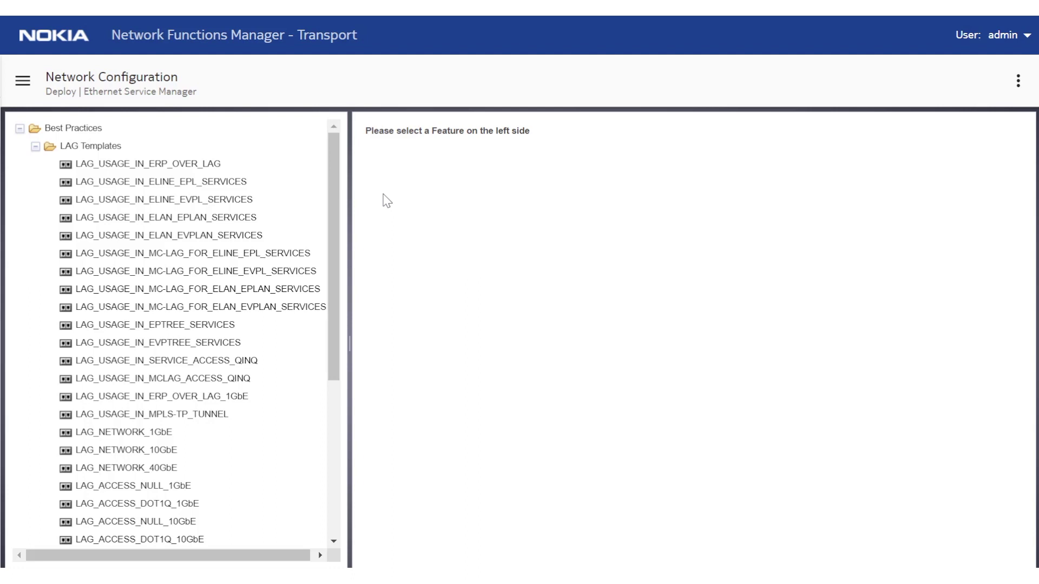
- Apply the LAG_USAGE_IN_MC-LAG_FOR_ELINE_EPL_SERVICES template on NE IPT_32_6 with pack 11QCE12X-1-8
{"action": "left_click", "coordinate": [227, 254]}
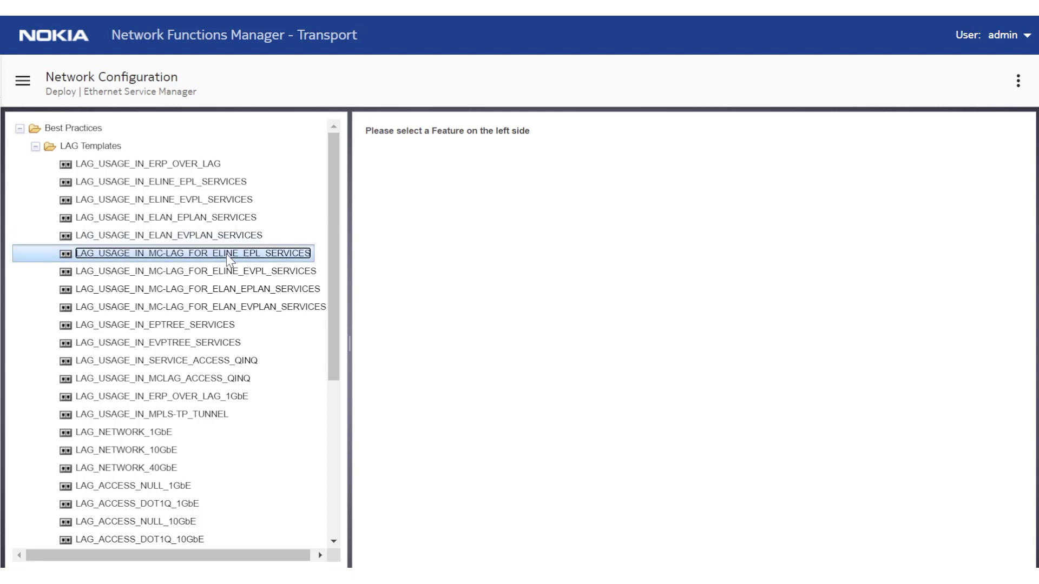
{"action": "left_click", "coordinate": [923, 137]}
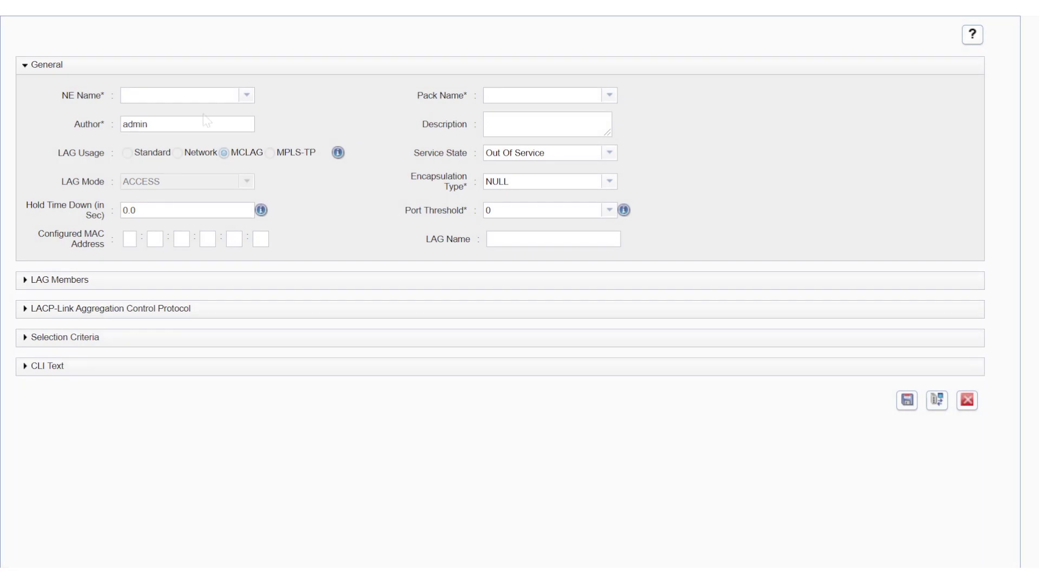
{"action": "left_click", "coordinate": [244, 95]}
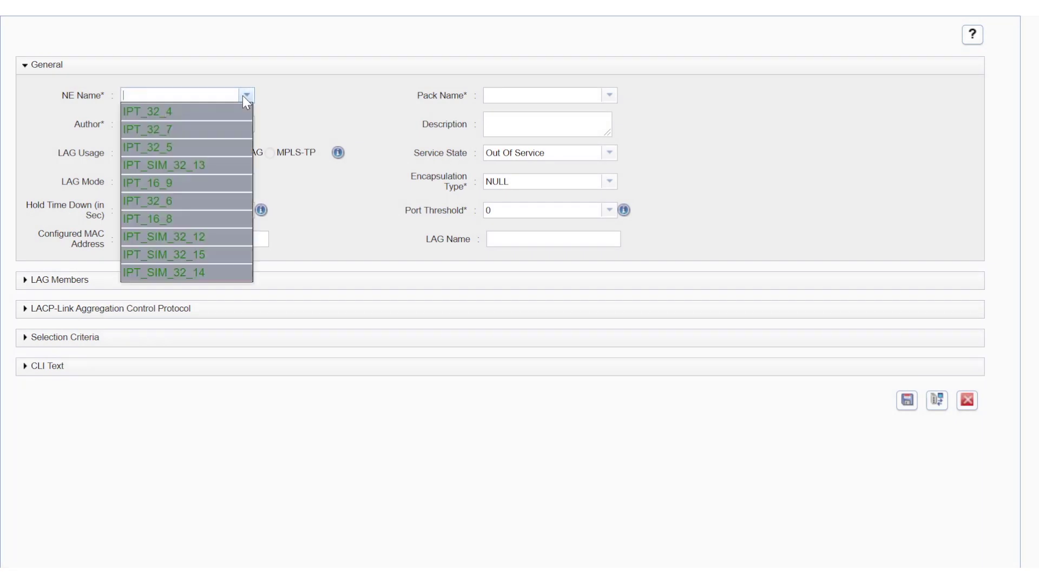
{"action": "left_click", "coordinate": [216, 202]}
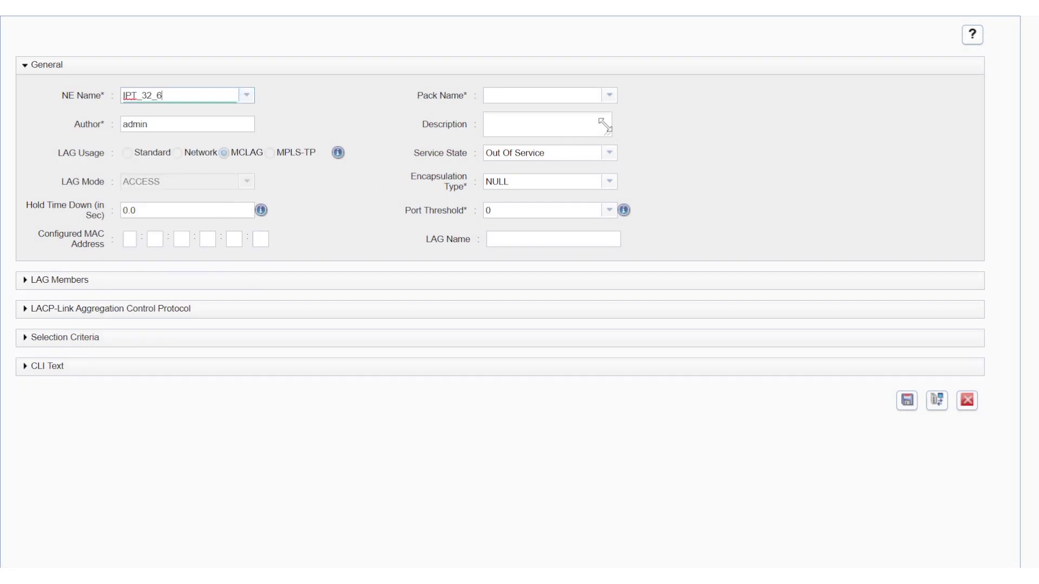
{"action": "left_click", "coordinate": [611, 99]}
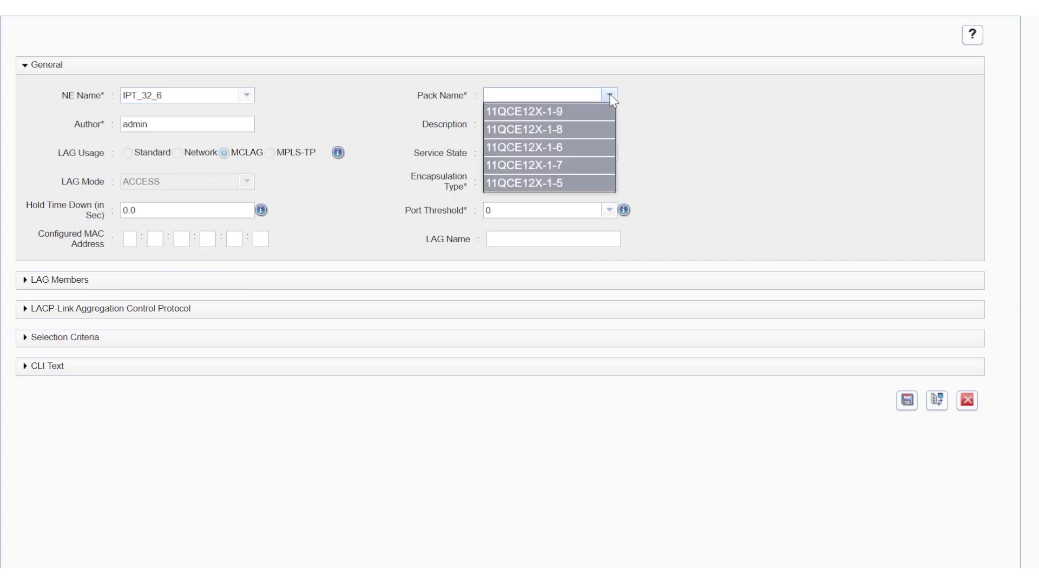
{"action": "left_click", "coordinate": [595, 132]}
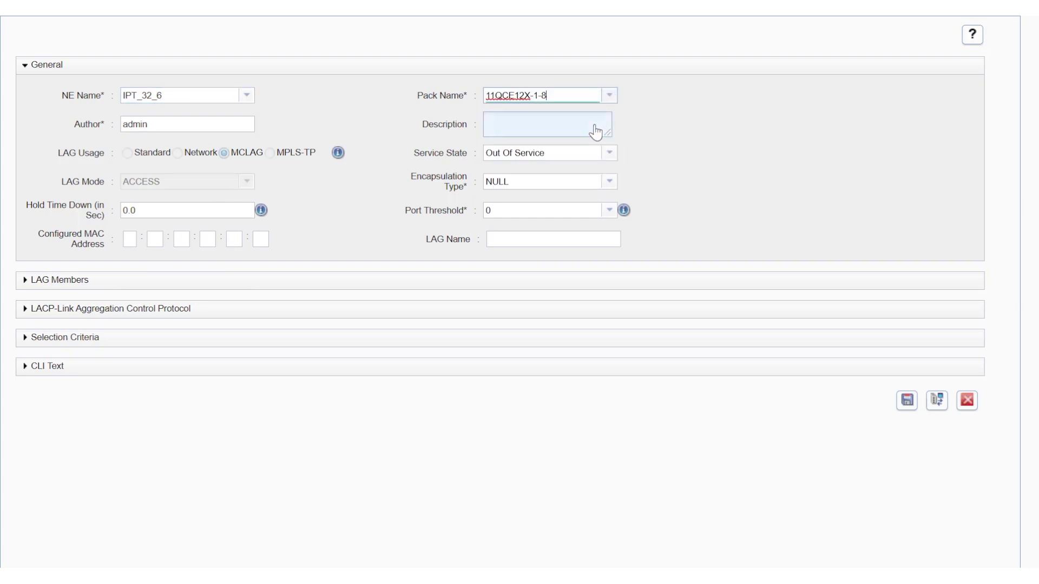
- Add port 11QCE12X-1-8-C8 to the LAG members with priority 100
{"action": "left_click", "coordinate": [123, 275]}
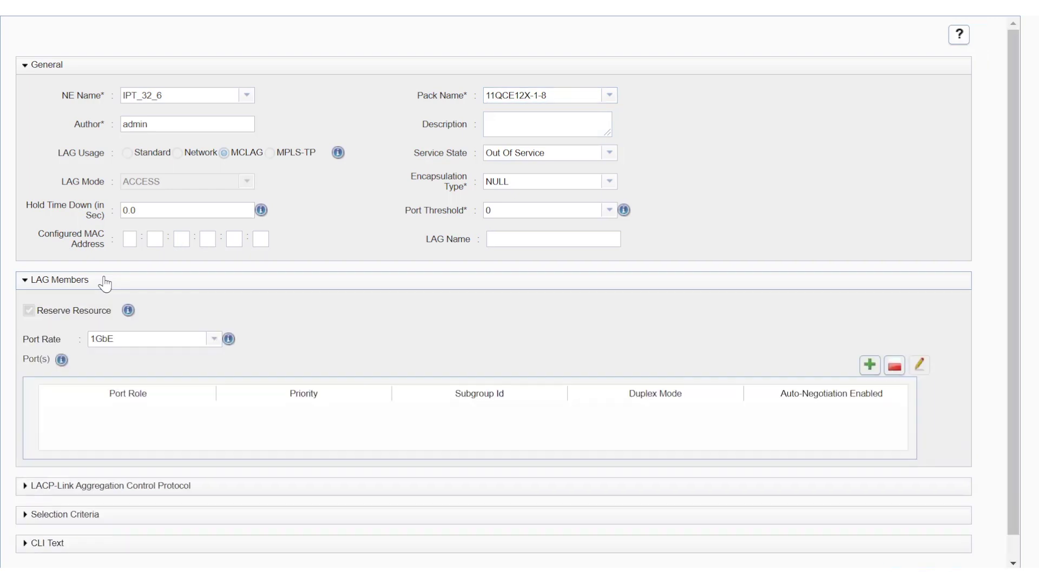
{"action": "left_click", "coordinate": [869, 367]}
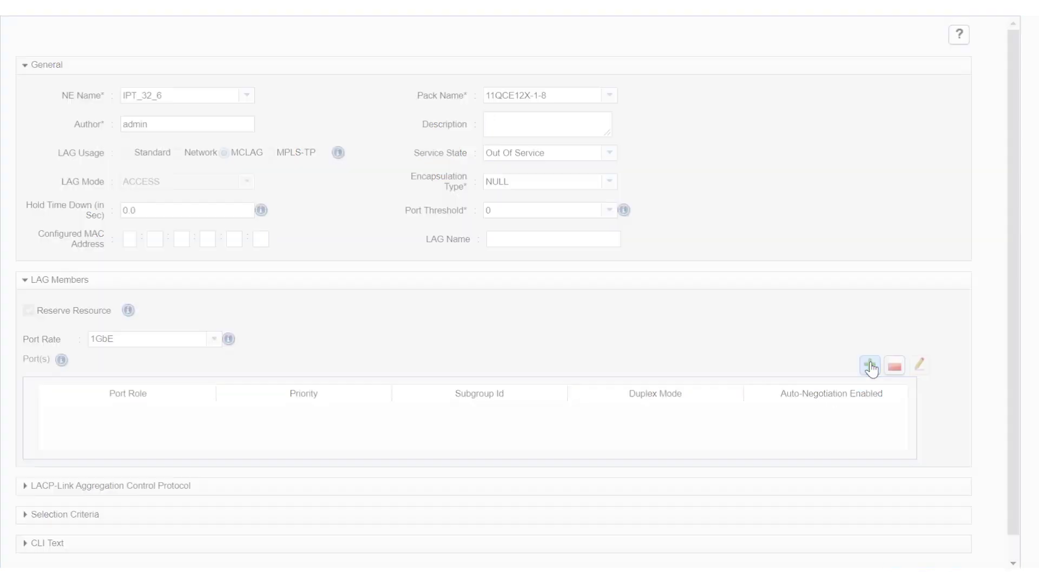
{"action": "left_click", "coordinate": [566, 256]}
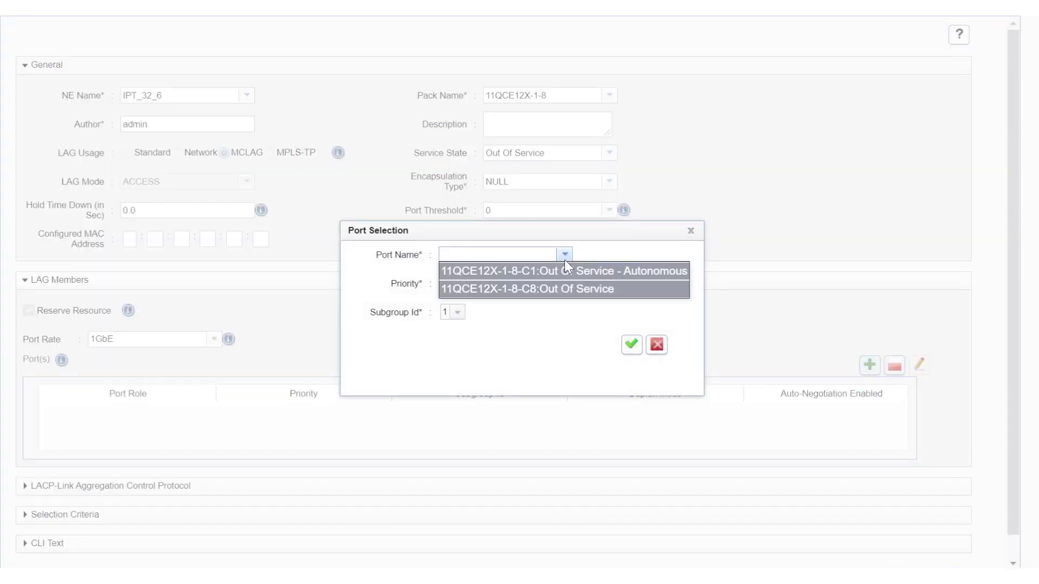
{"action": "left_click", "coordinate": [569, 289]}
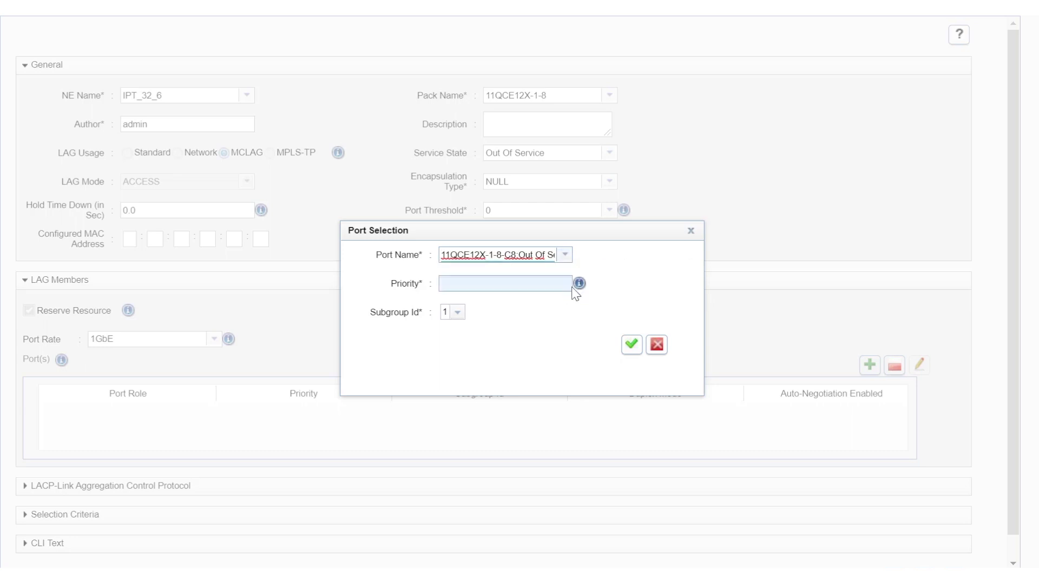
{"action": "left_click", "coordinate": [550, 287]}
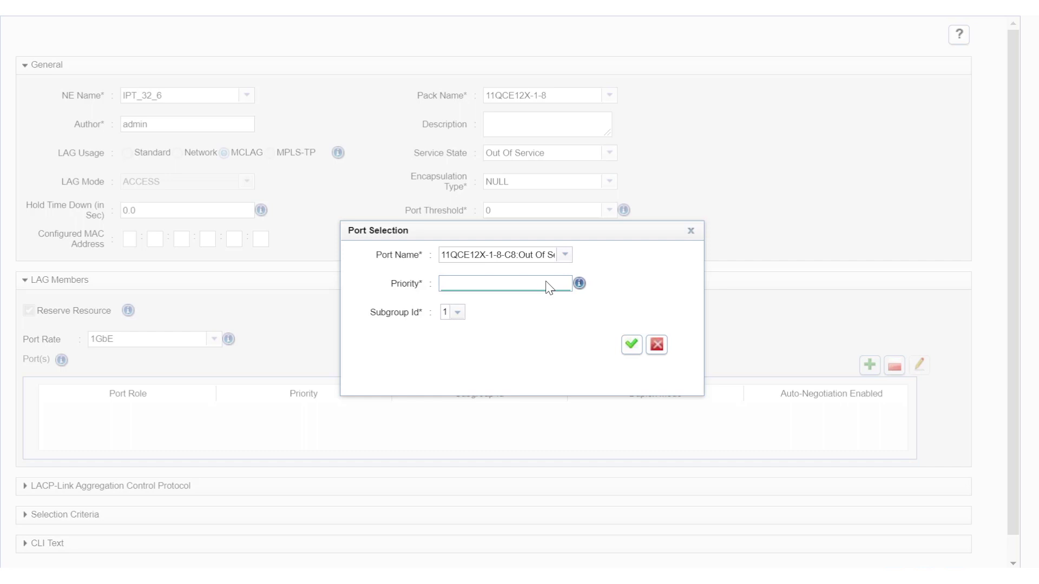
{"action": "type", "text": "100"}
- Confirm the member port and set the LAG's LACP mode to Active
{"action": "left_click", "coordinate": [635, 346]}
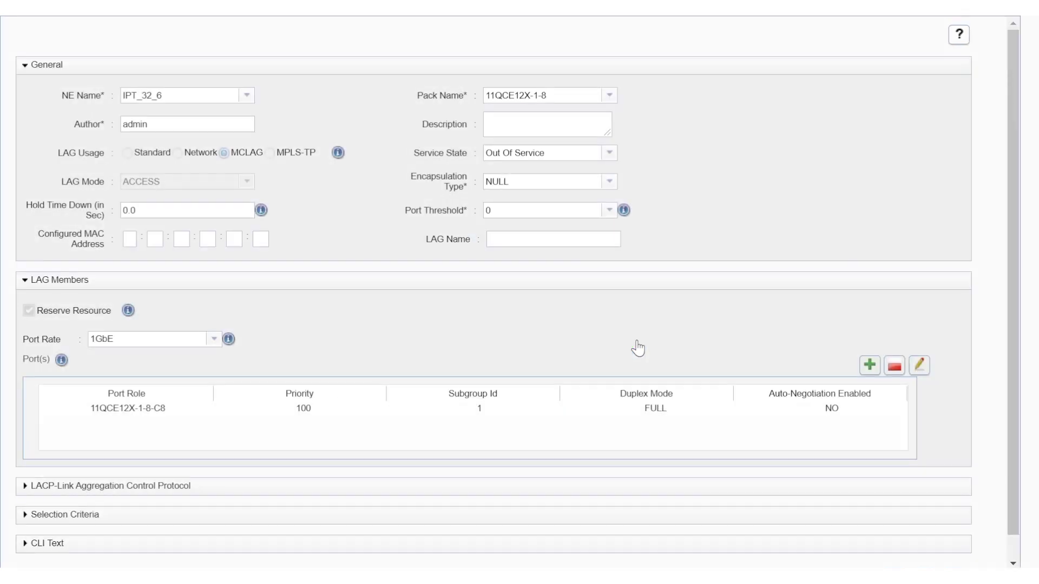
{"action": "scroll", "coordinate": [364, 454], "scroll_direction": "down", "scroll_amount": 1}
{"action": "left_click", "coordinate": [271, 474]}
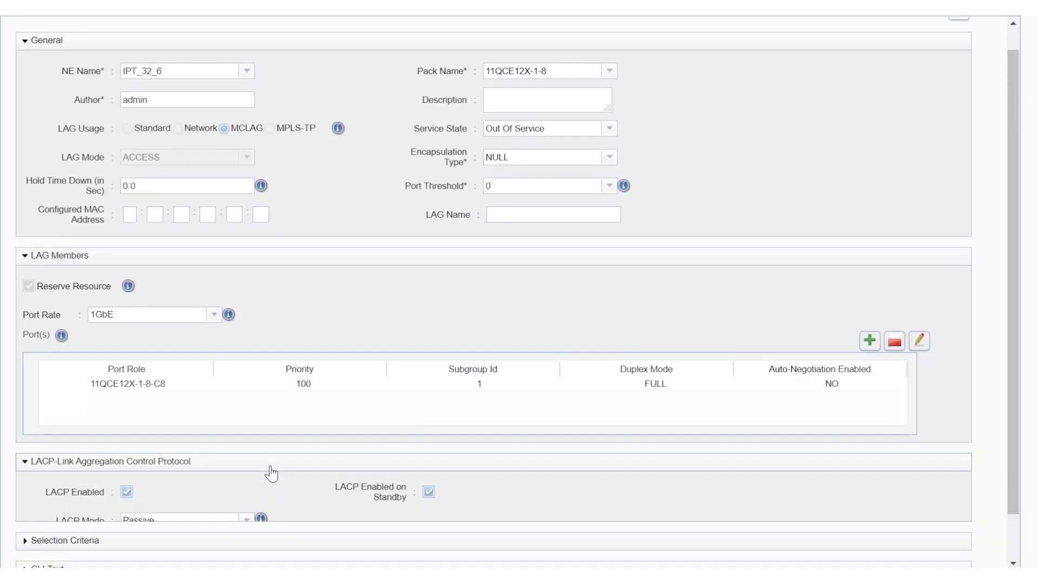
{"action": "scroll", "coordinate": [271, 474], "scroll_direction": "down", "scroll_amount": 4}
{"action": "left_click", "coordinate": [243, 420]}
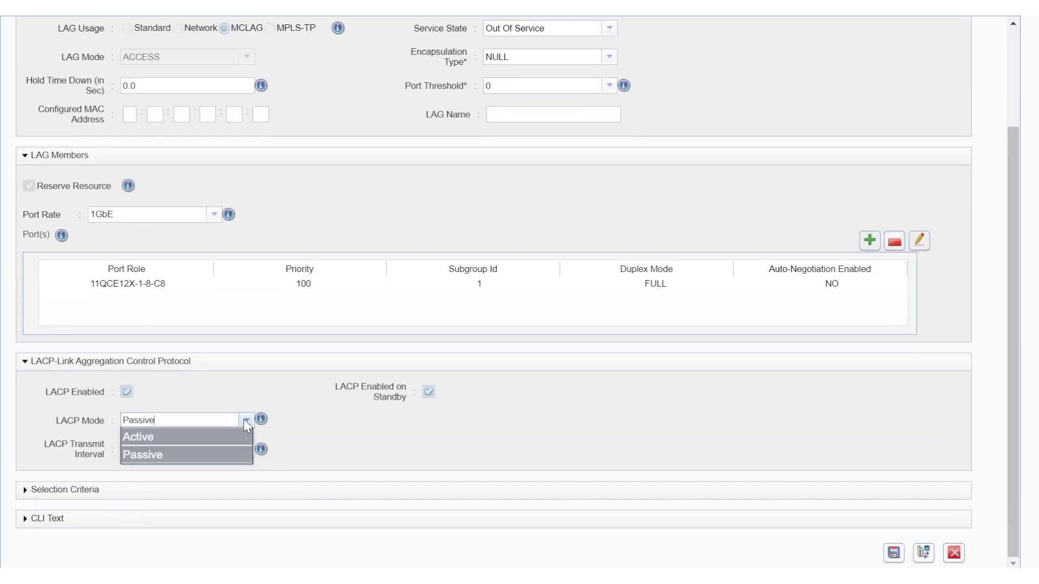
{"action": "left_click", "coordinate": [233, 439]}
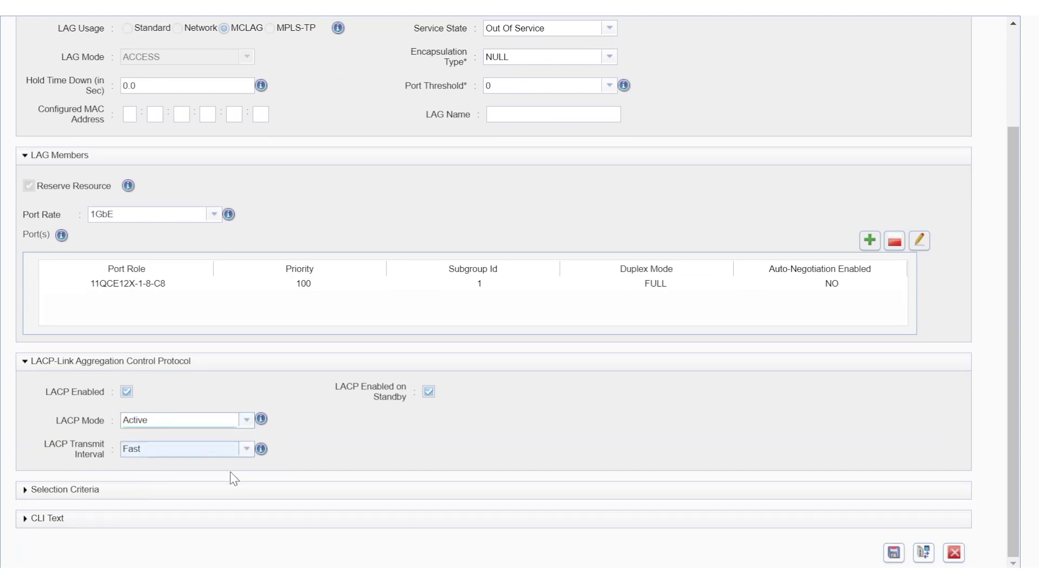
- Save the LAG and return to the Network Configuration templates list
{"action": "left_click", "coordinate": [229, 493]}
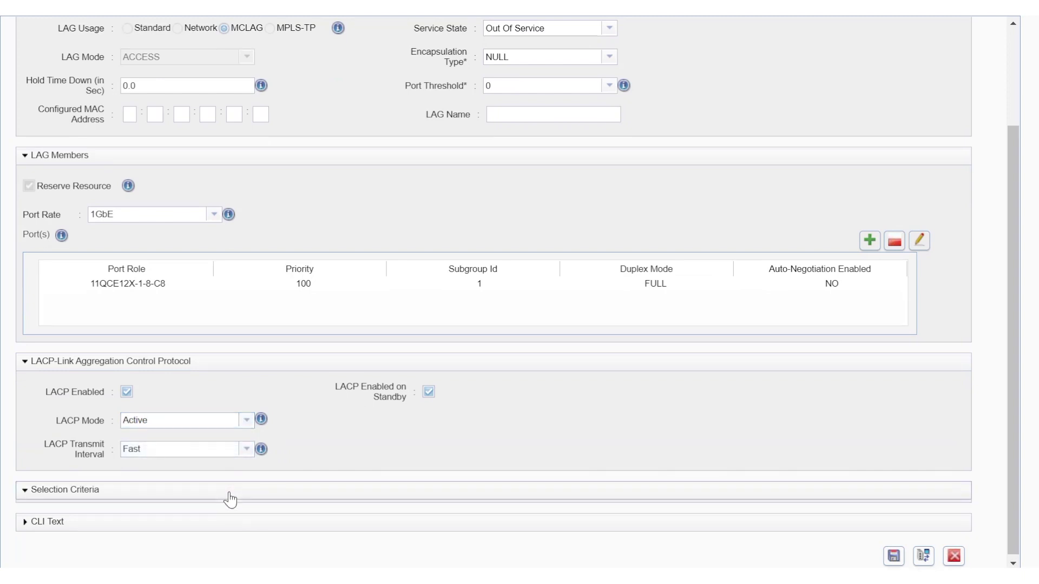
{"action": "scroll", "coordinate": [471, 478], "scroll_direction": "down", "scroll_amount": 1}
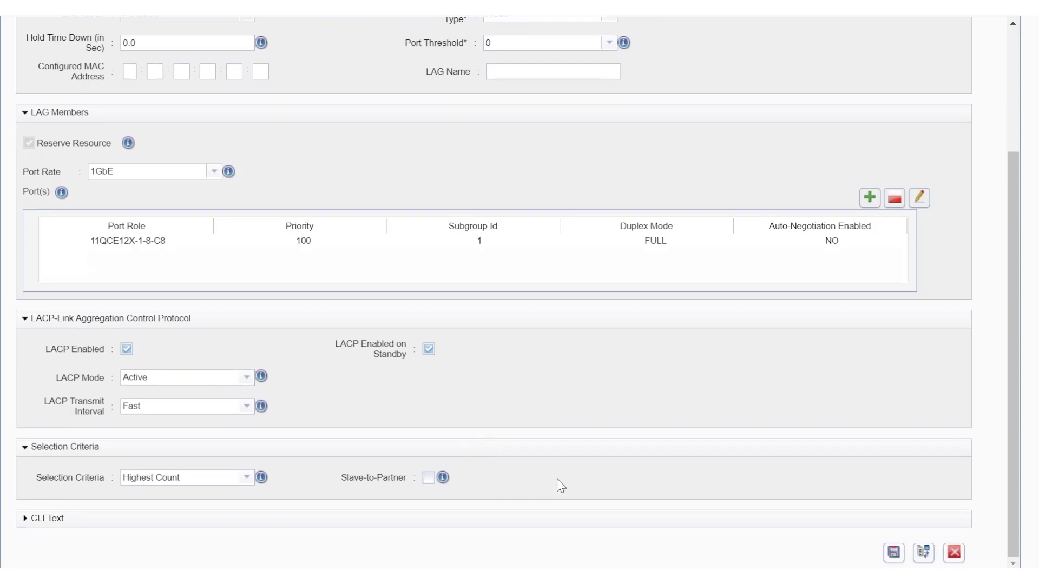
{"action": "left_click", "coordinate": [924, 553]}
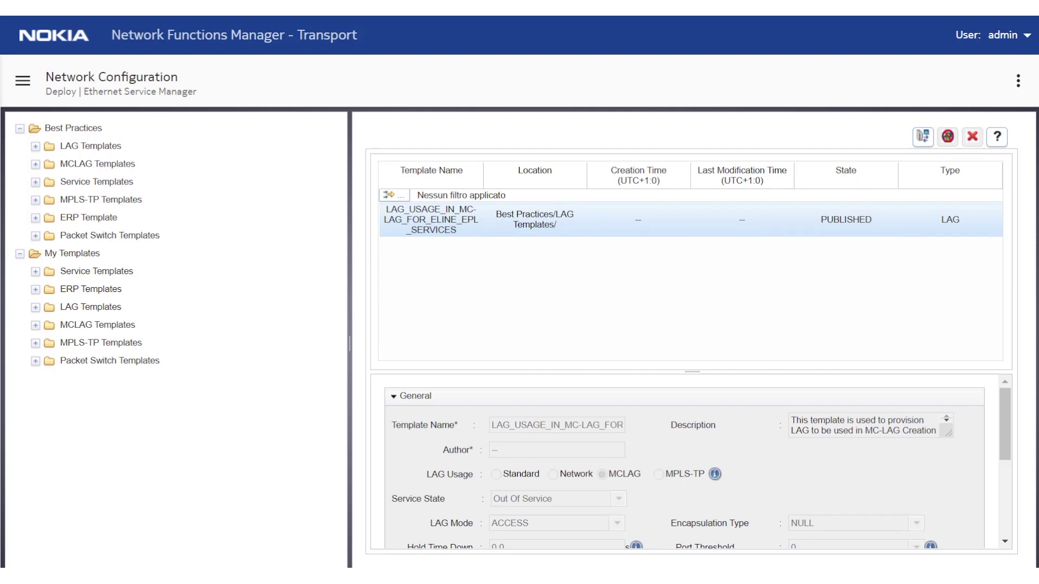
- Select the MCLAG_Using_Protected_Control_Service template under the MCLAG Templates folder
{"action": "left_click", "coordinate": [36, 165]}
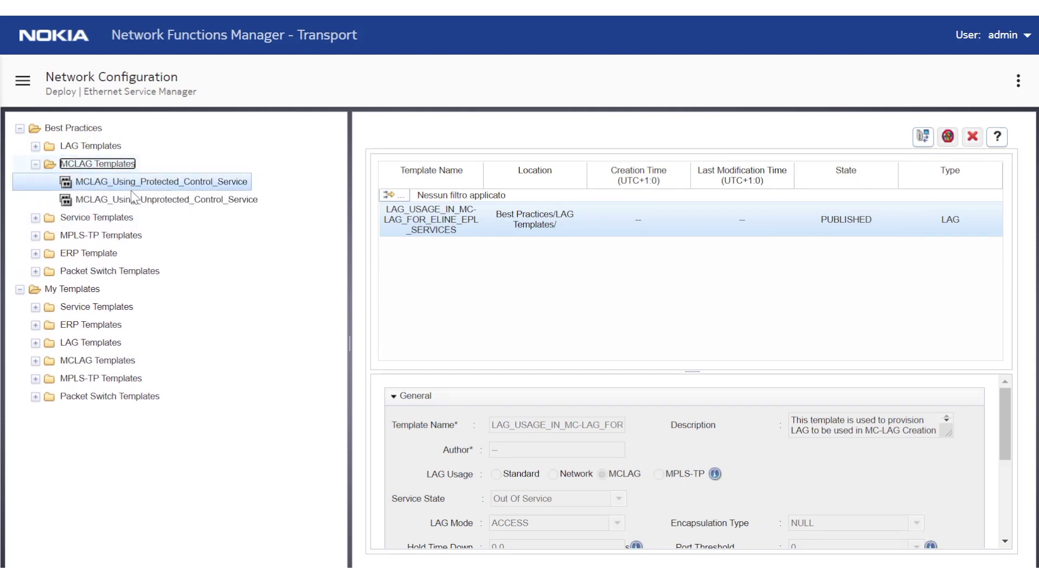
{"action": "left_click", "coordinate": [151, 184]}
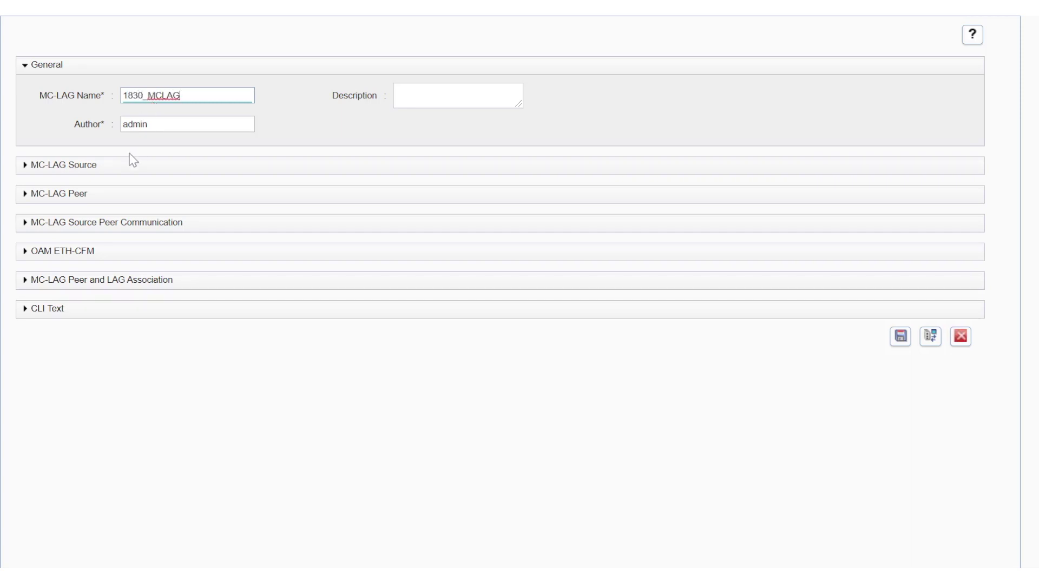
- Add IPT_32_6 with pack 11QCE12X-1-8 as the first MC-LAG source
{"action": "left_click", "coordinate": [117, 172]}
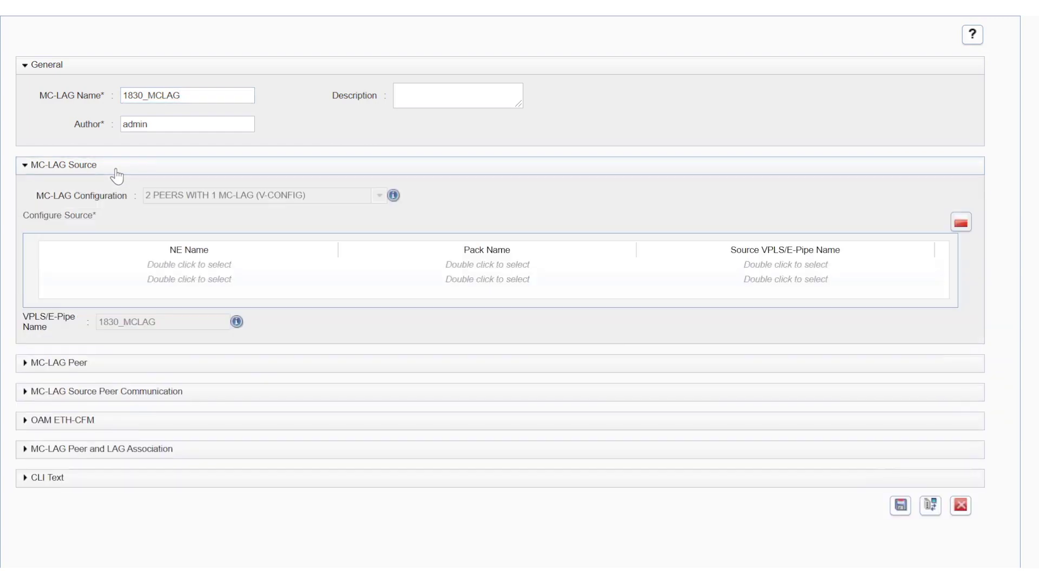
{"action": "double_click", "coordinate": [190, 264]}
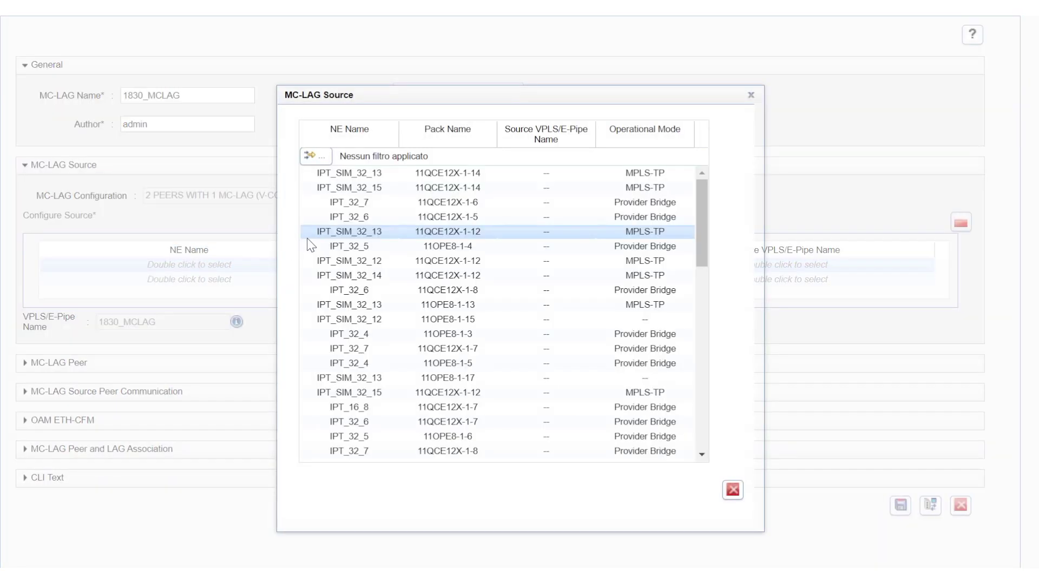
{"action": "left_click", "coordinate": [347, 261]}
{"action": "left_click", "coordinate": [358, 218]}
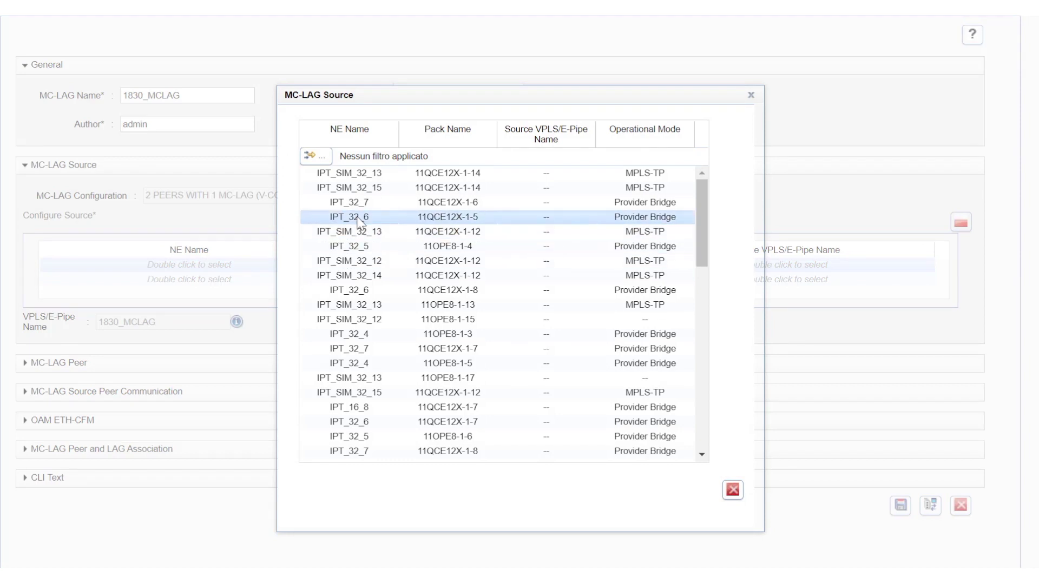
{"action": "left_click", "coordinate": [361, 140]}
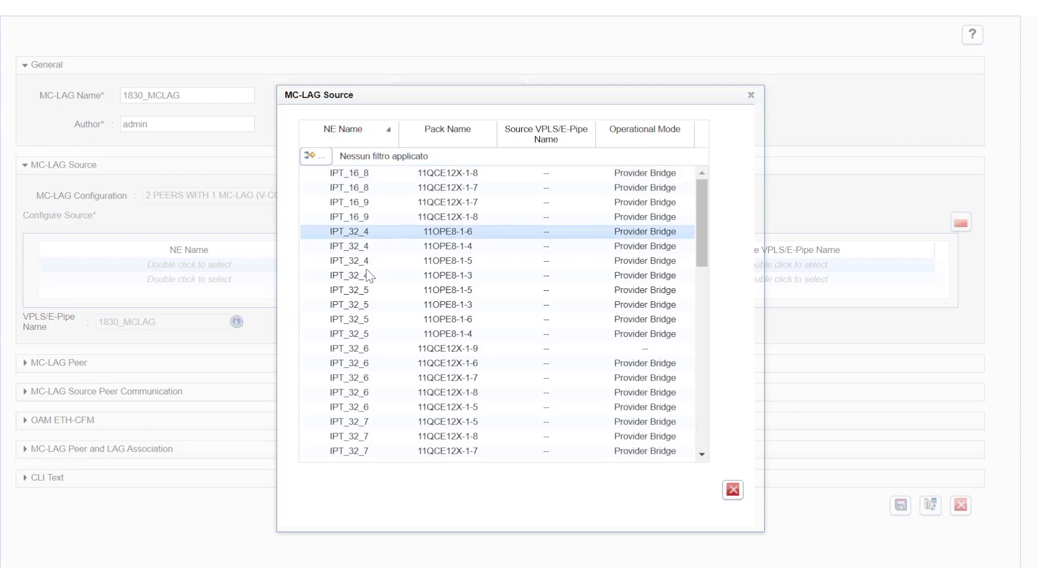
{"action": "double_click", "coordinate": [349, 397]}
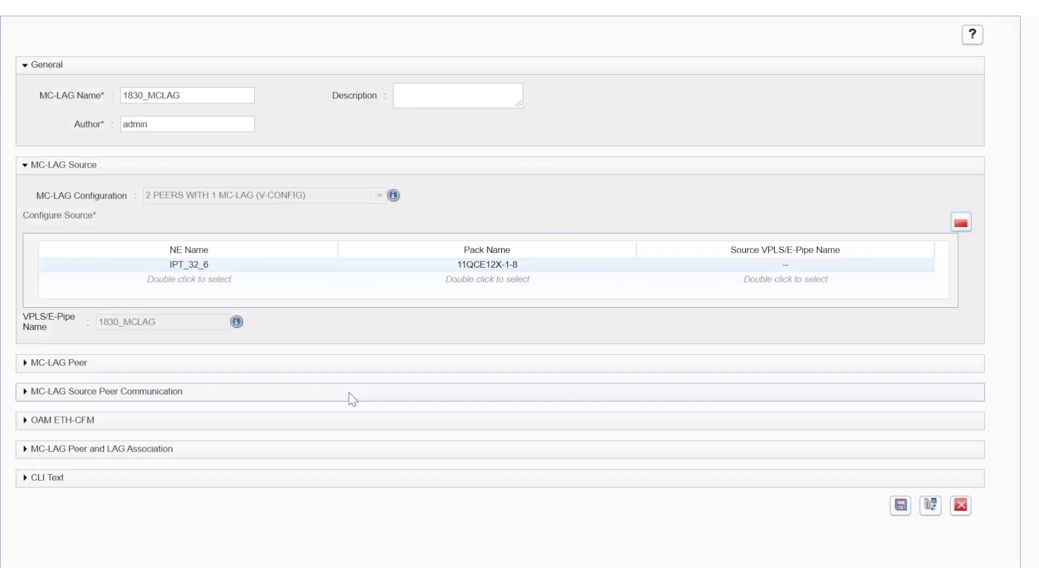
- Add IPT_32_7 with pack 11QCE12X-1-8 as the second MC-LAG source
{"action": "double_click", "coordinate": [210, 286]}
{"action": "left_click", "coordinate": [358, 130]}
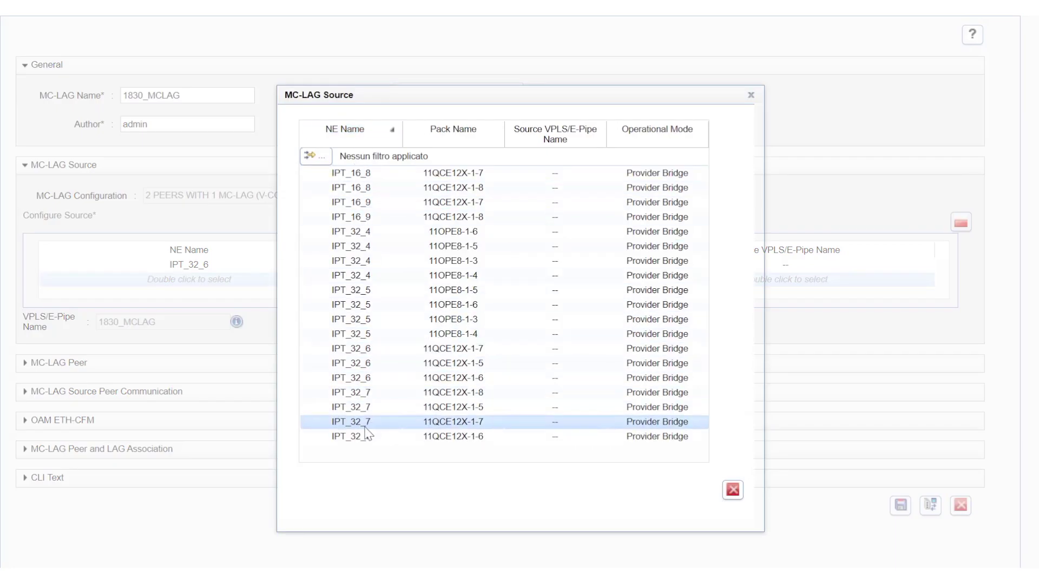
{"action": "double_click", "coordinate": [354, 396]}
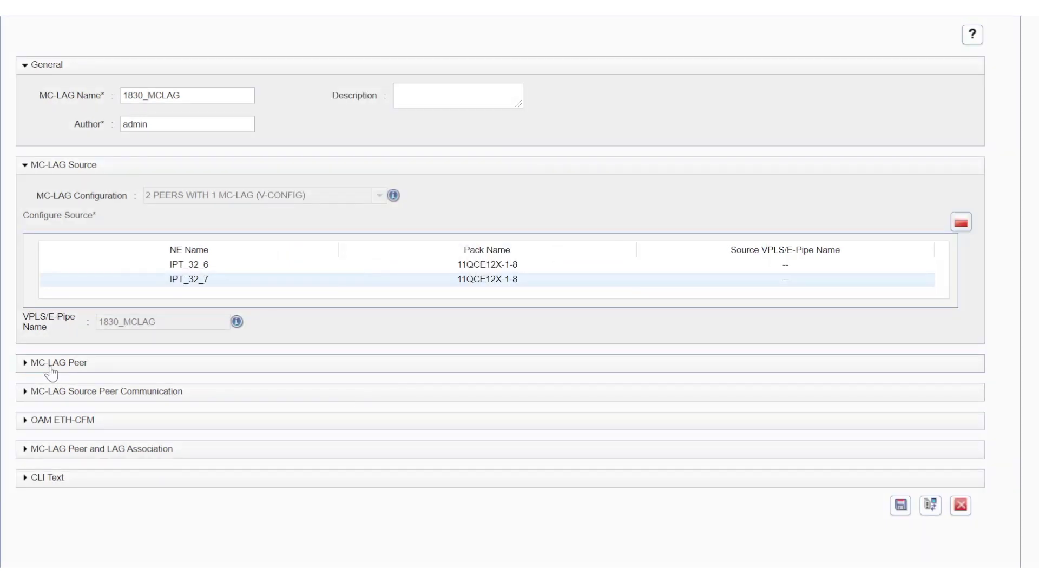
- Set source-peer communication to multiple rings, VLANs 2011/2009, and customer IPT_Class1
{"action": "left_click", "coordinate": [51, 363]}
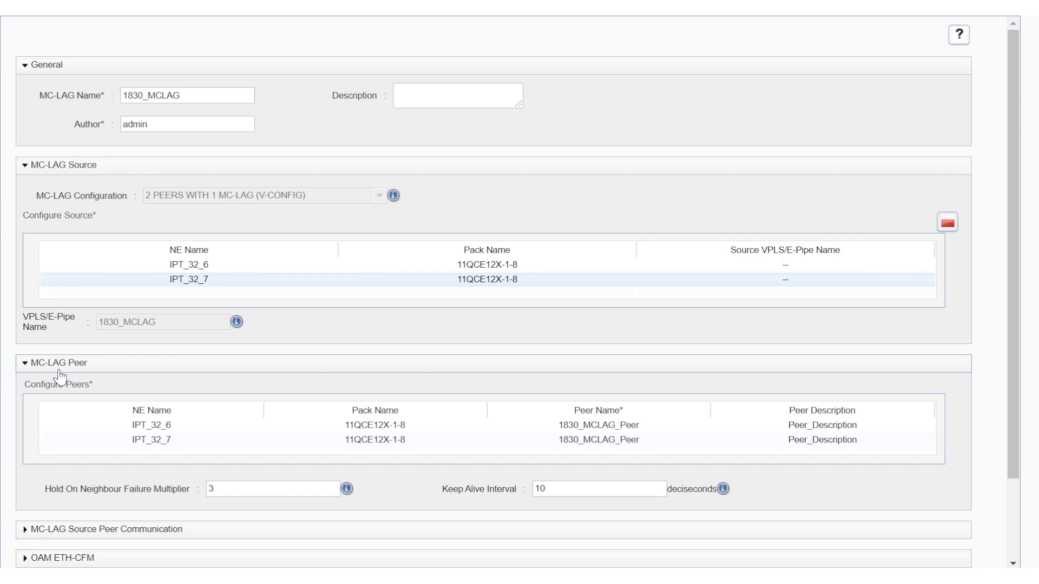
{"action": "scroll", "coordinate": [61, 377], "scroll_direction": "down", "scroll_amount": 2}
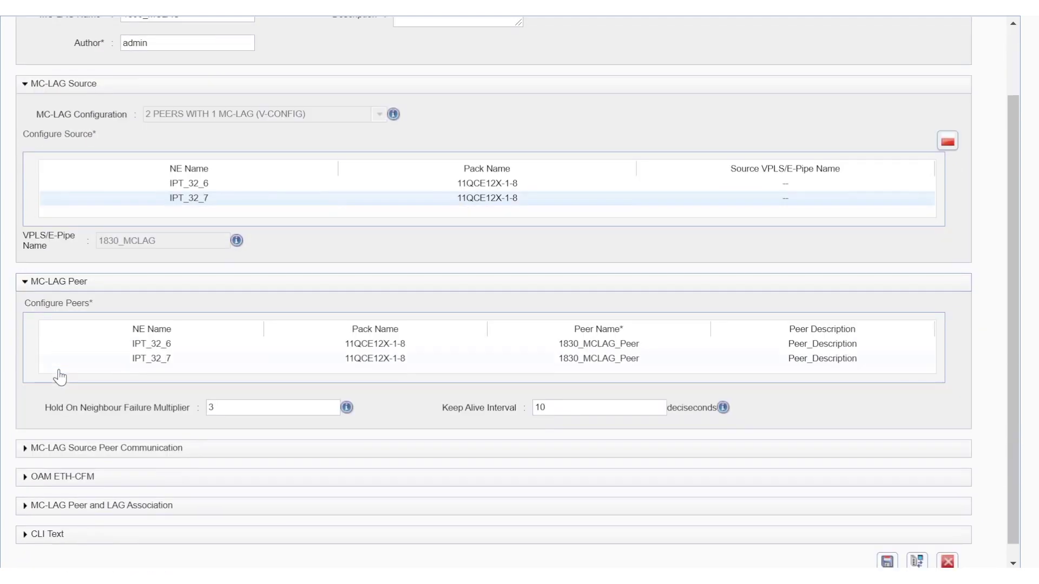
{"action": "left_click", "coordinate": [94, 455]}
{"action": "scroll", "coordinate": [96, 459], "scroll_direction": "down", "scroll_amount": 2}
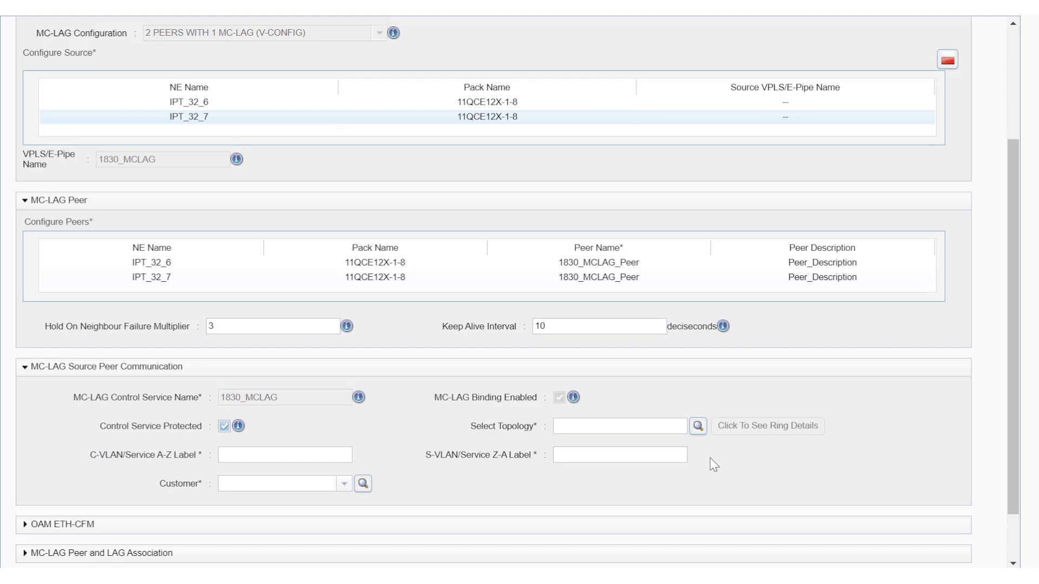
{"action": "left_click", "coordinate": [697, 427]}
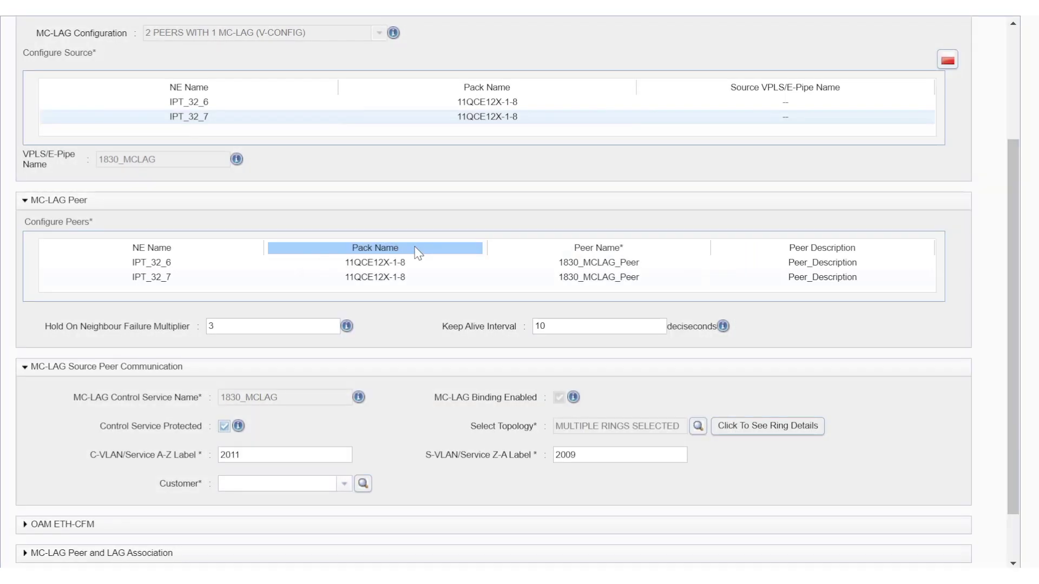
{"action": "left_click", "coordinate": [338, 484]}
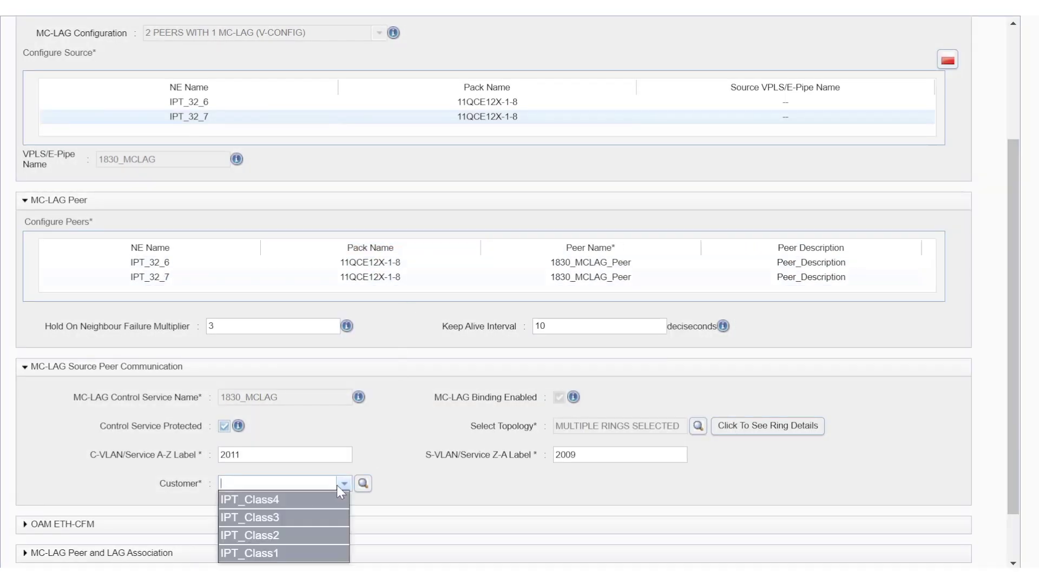
{"action": "left_click", "coordinate": [243, 552]}
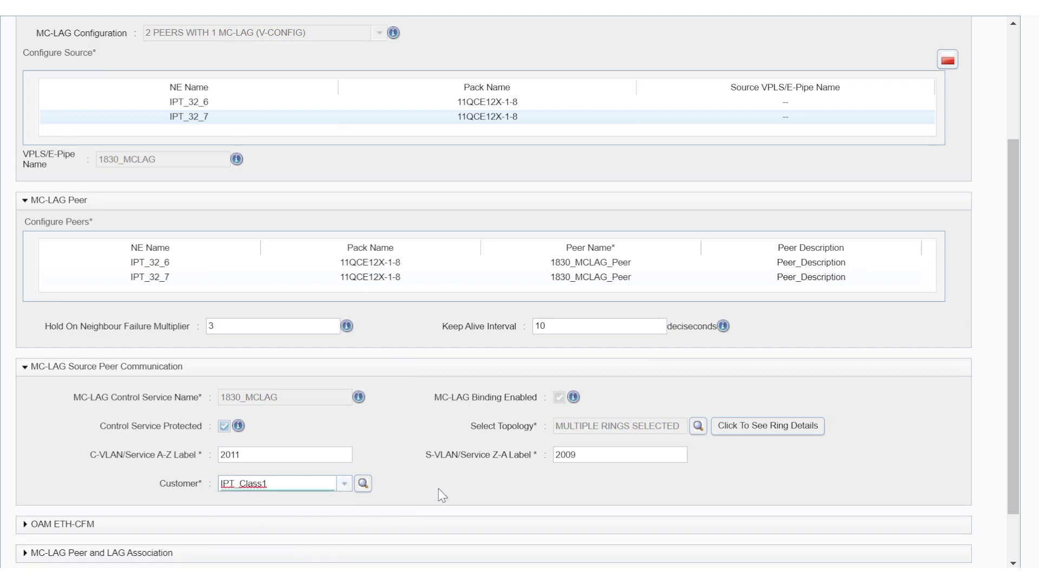
- Set the MC-LAG peer LAG association row's encapsulation type to NULL
{"action": "scroll", "coordinate": [443, 485], "scroll_direction": "down", "scroll_amount": 2}
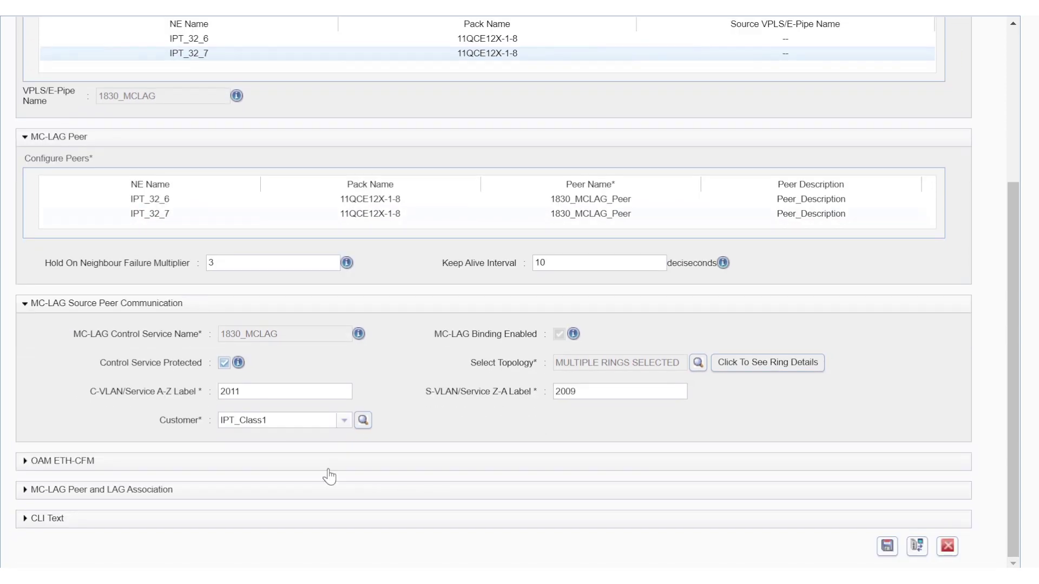
{"action": "left_click", "coordinate": [272, 467]}
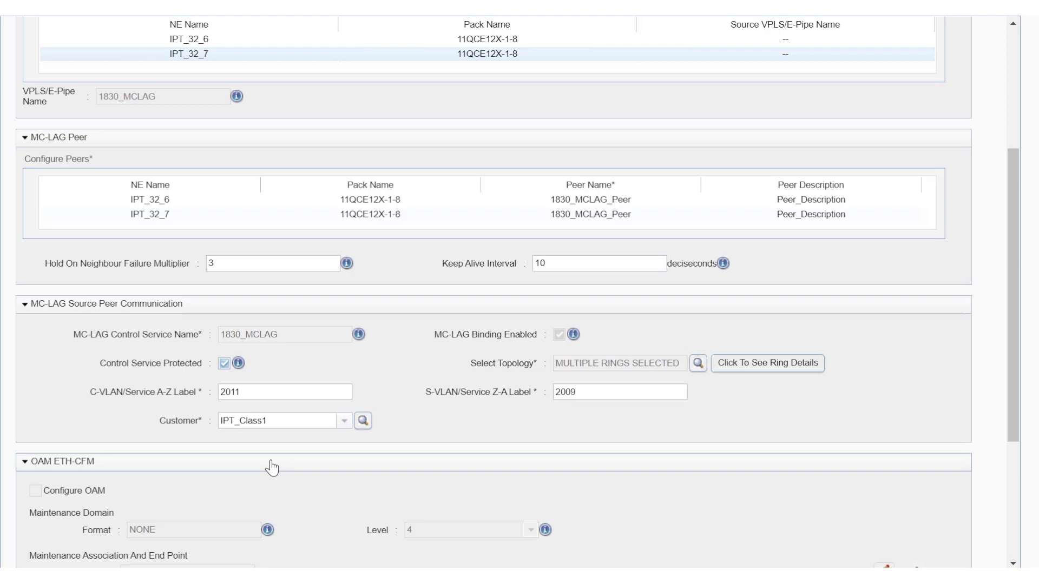
{"action": "scroll", "coordinate": [270, 462], "scroll_direction": "down", "scroll_amount": 6}
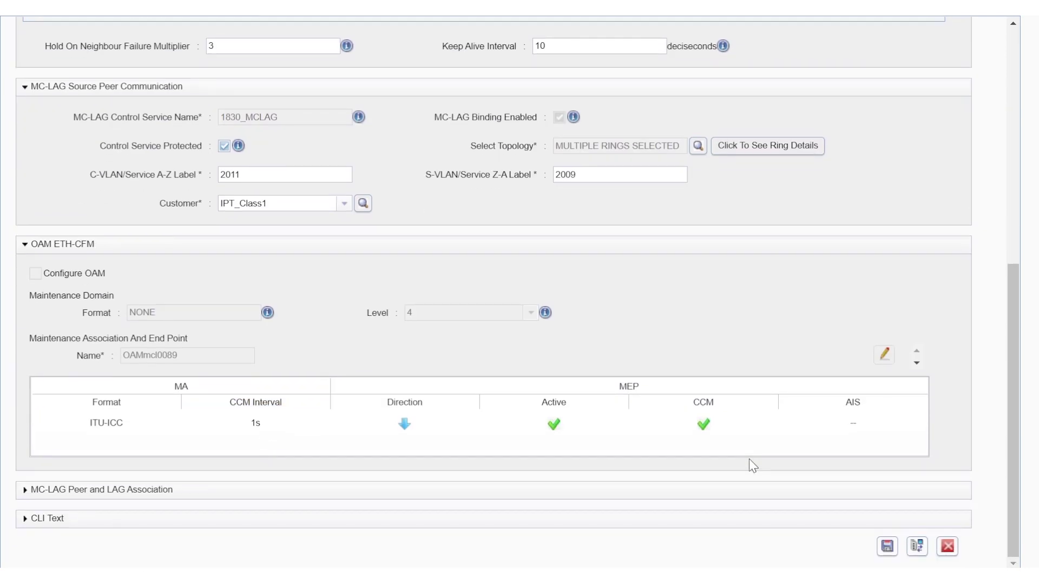
{"action": "left_click", "coordinate": [259, 500]}
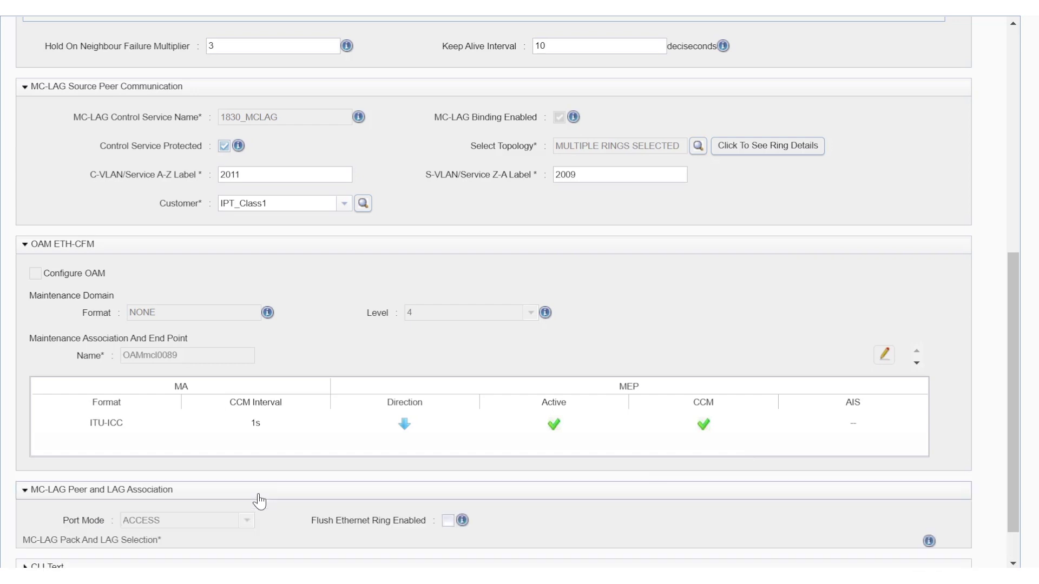
{"action": "scroll", "coordinate": [259, 502], "scroll_direction": "down", "scroll_amount": 5}
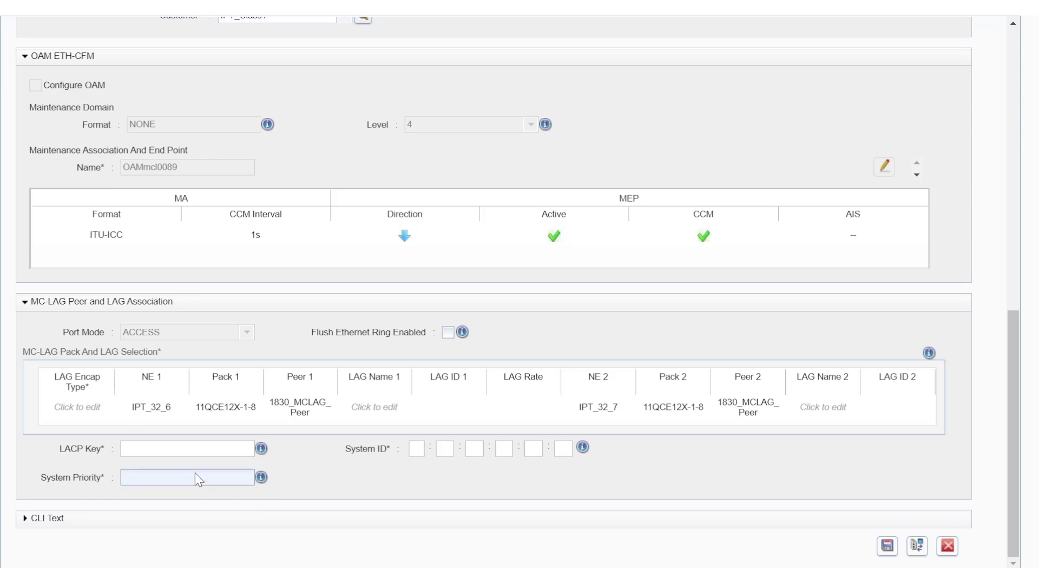
{"action": "left_click", "coordinate": [103, 414]}
{"action": "left_click", "coordinate": [104, 417]}
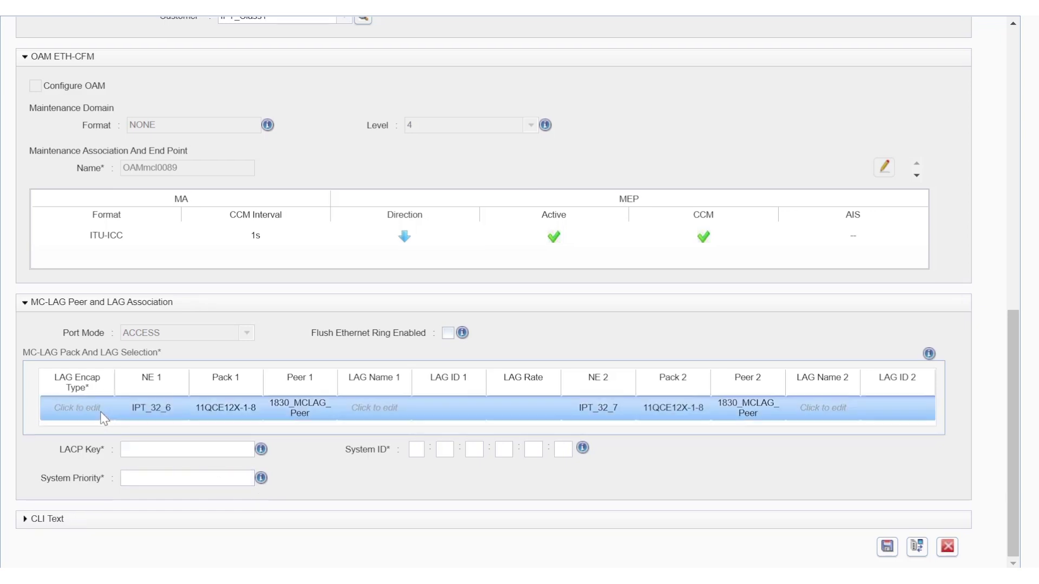
{"action": "left_click", "coordinate": [108, 411]}
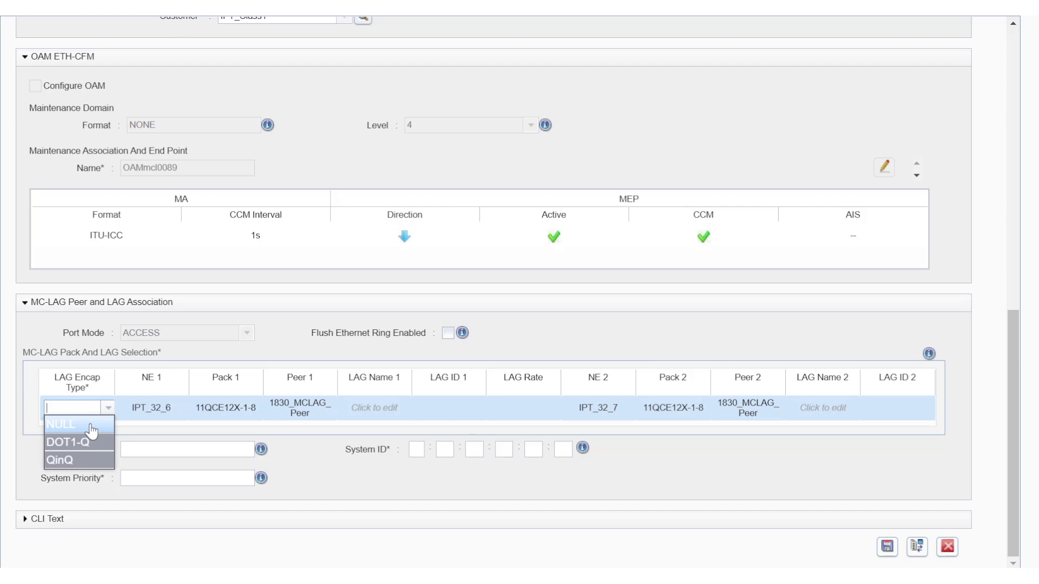
{"action": "left_click", "coordinate": [90, 426]}
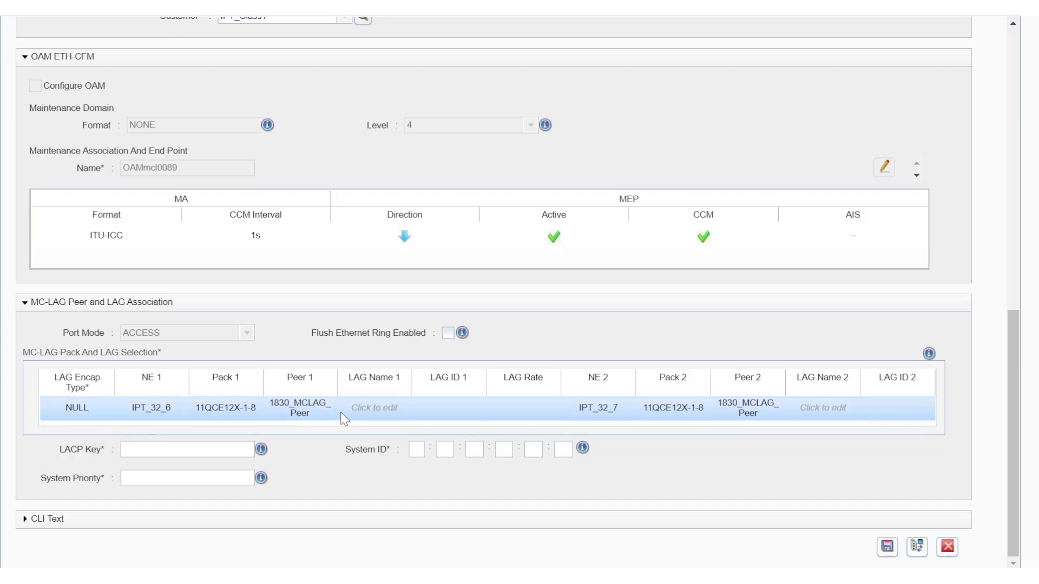
- Assign LAG1 as the LAG name on both IPT_32_6 and IPT_32_7
{"action": "left_click", "coordinate": [395, 405]}
{"action": "left_click", "coordinate": [401, 407]}
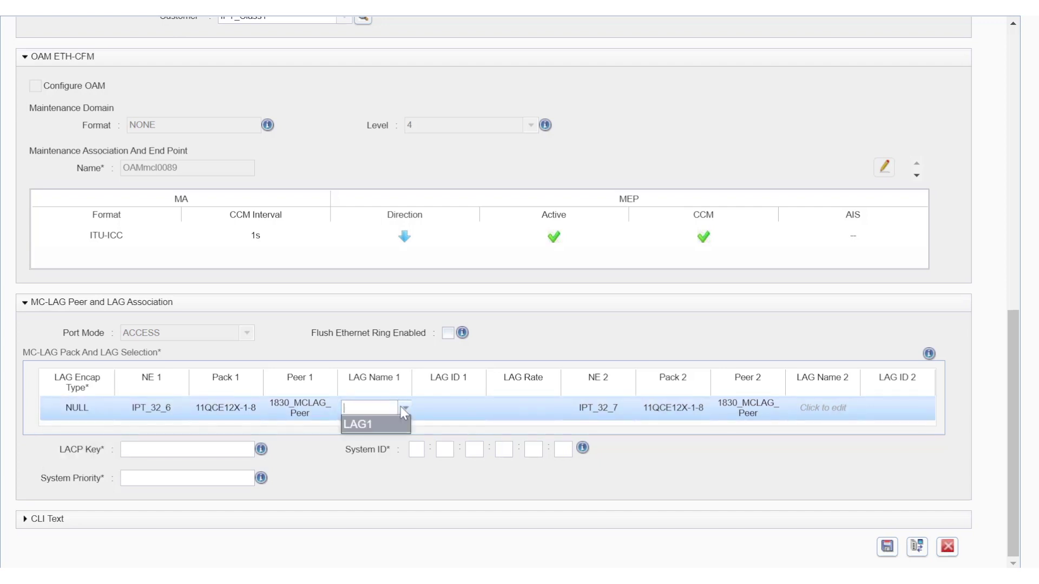
{"action": "left_click", "coordinate": [398, 423]}
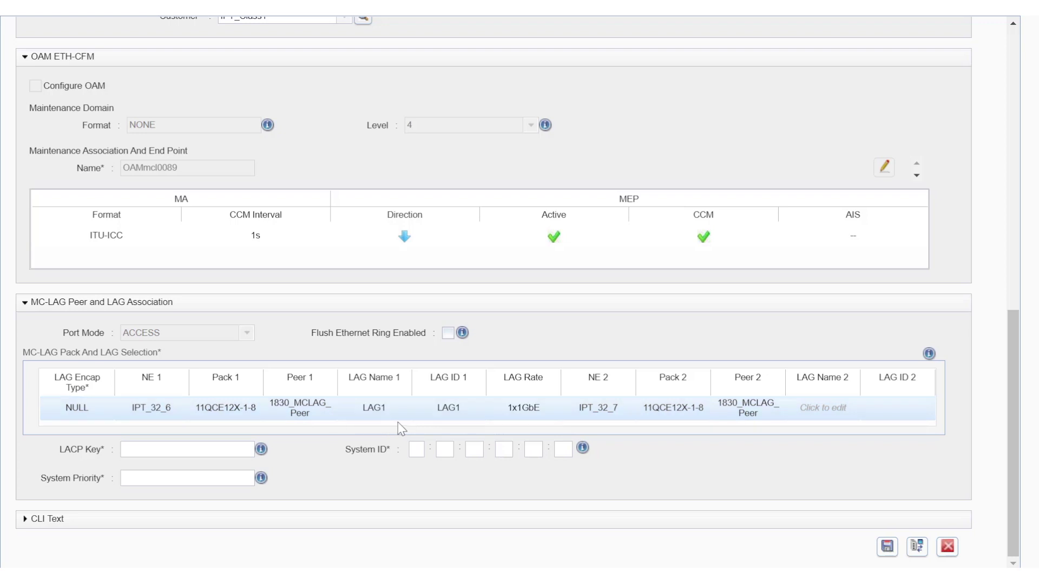
{"action": "left_click", "coordinate": [842, 402]}
{"action": "left_click", "coordinate": [856, 404]}
{"action": "left_click", "coordinate": [836, 419]}
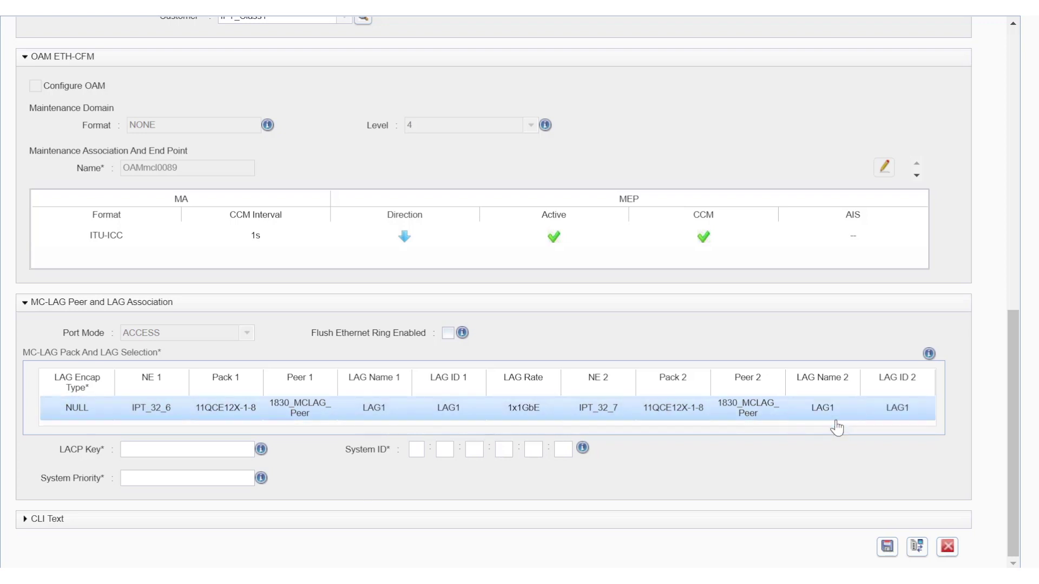
- Enter LACP key 32768, system ID AA:AA:AA:AA:AA:AA, system priority 32768, then deploy the MC-LAG
{"action": "left_click", "coordinate": [203, 450]}
{"action": "type", "text": "32"}
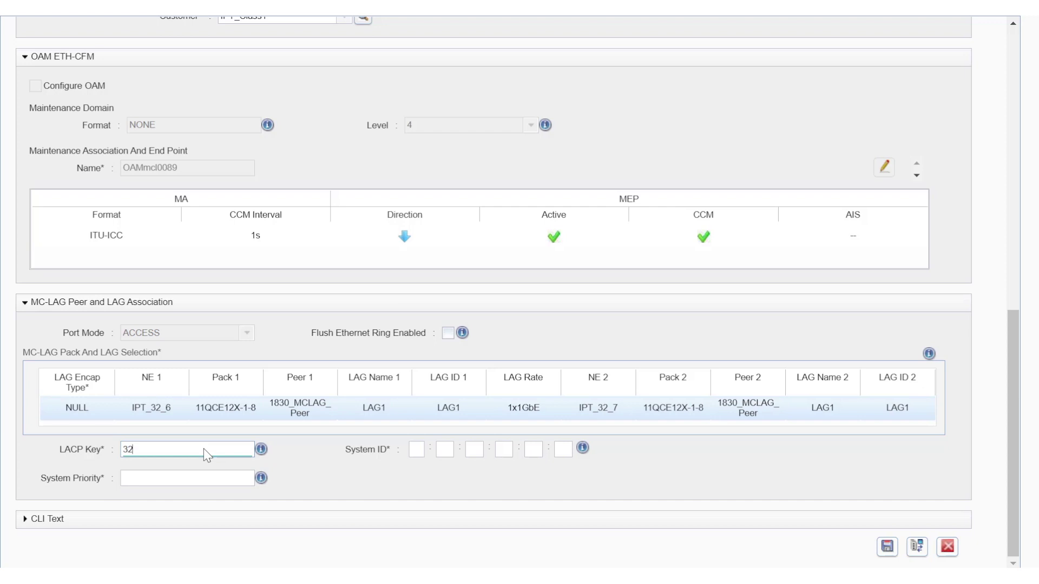
{"action": "type", "text": "768"}
{"action": "key", "text": "Tab"}
{"action": "type", "text": "A"}
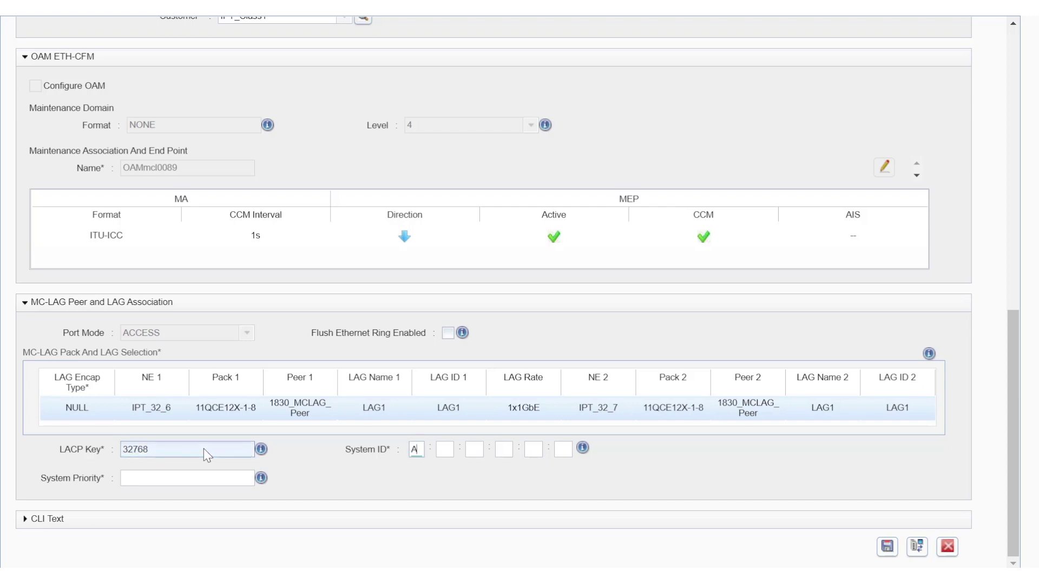
{"action": "type", "text": "A:AA:AA:AA:AA:AA"}
{"action": "key", "text": "Tab"}
{"action": "type", "text": "32"}
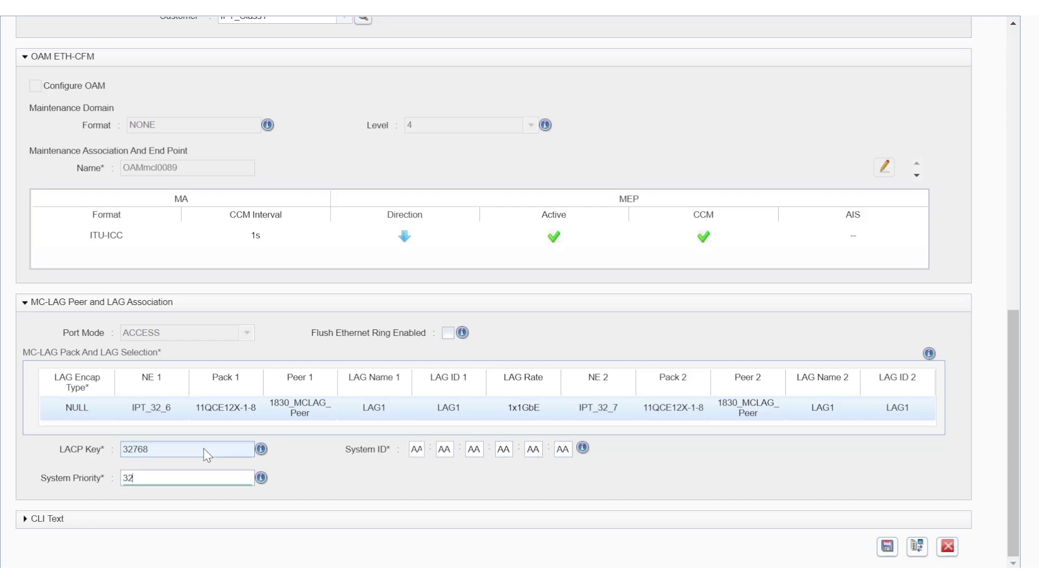
{"action": "type", "text": "768"}
{"action": "left_click", "coordinate": [917, 547]}
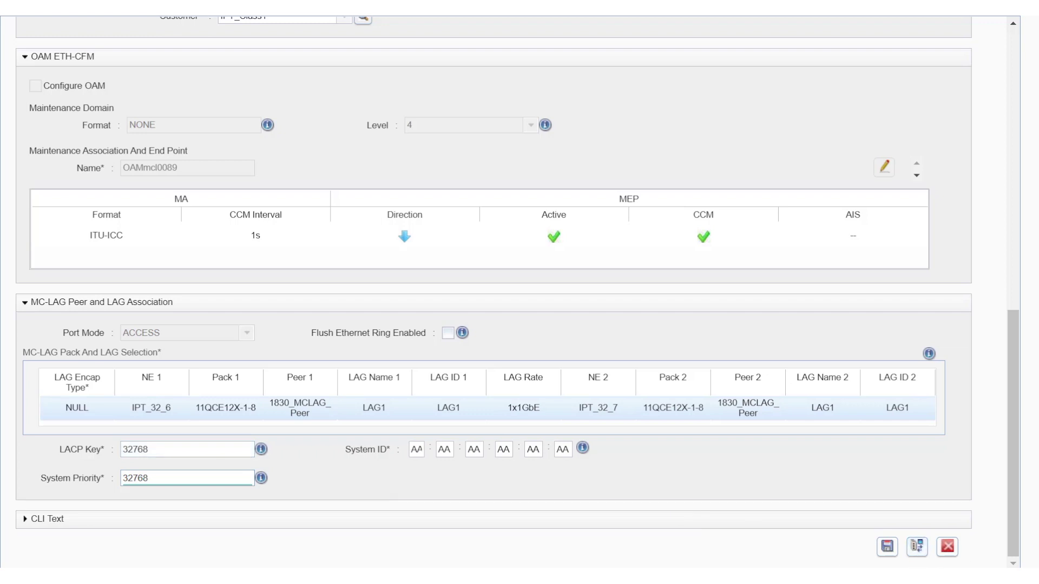